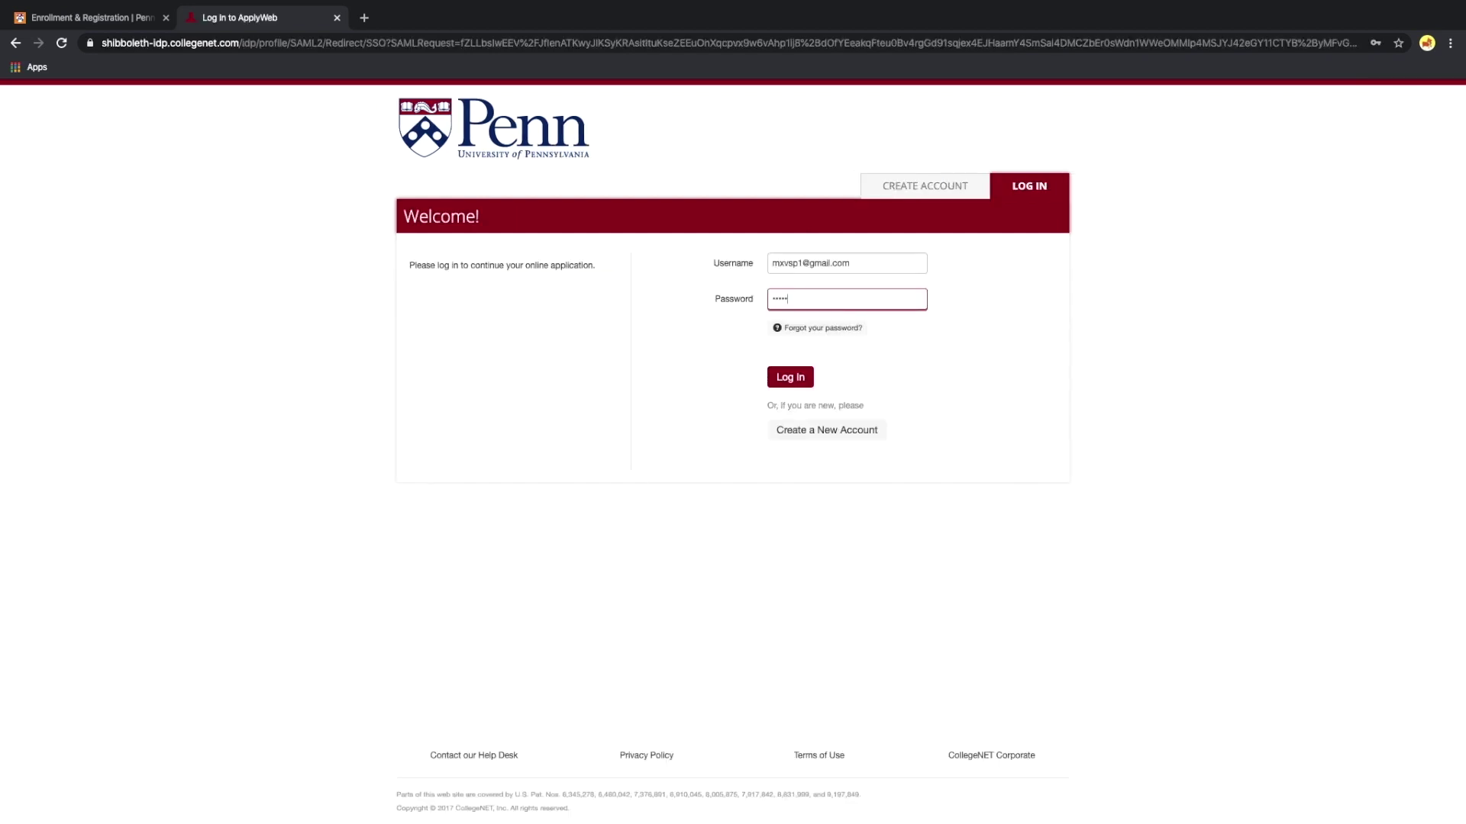
type("xxx")
- Log in to ApplyWeb and open the Penn online application form
left_click(796, 384)
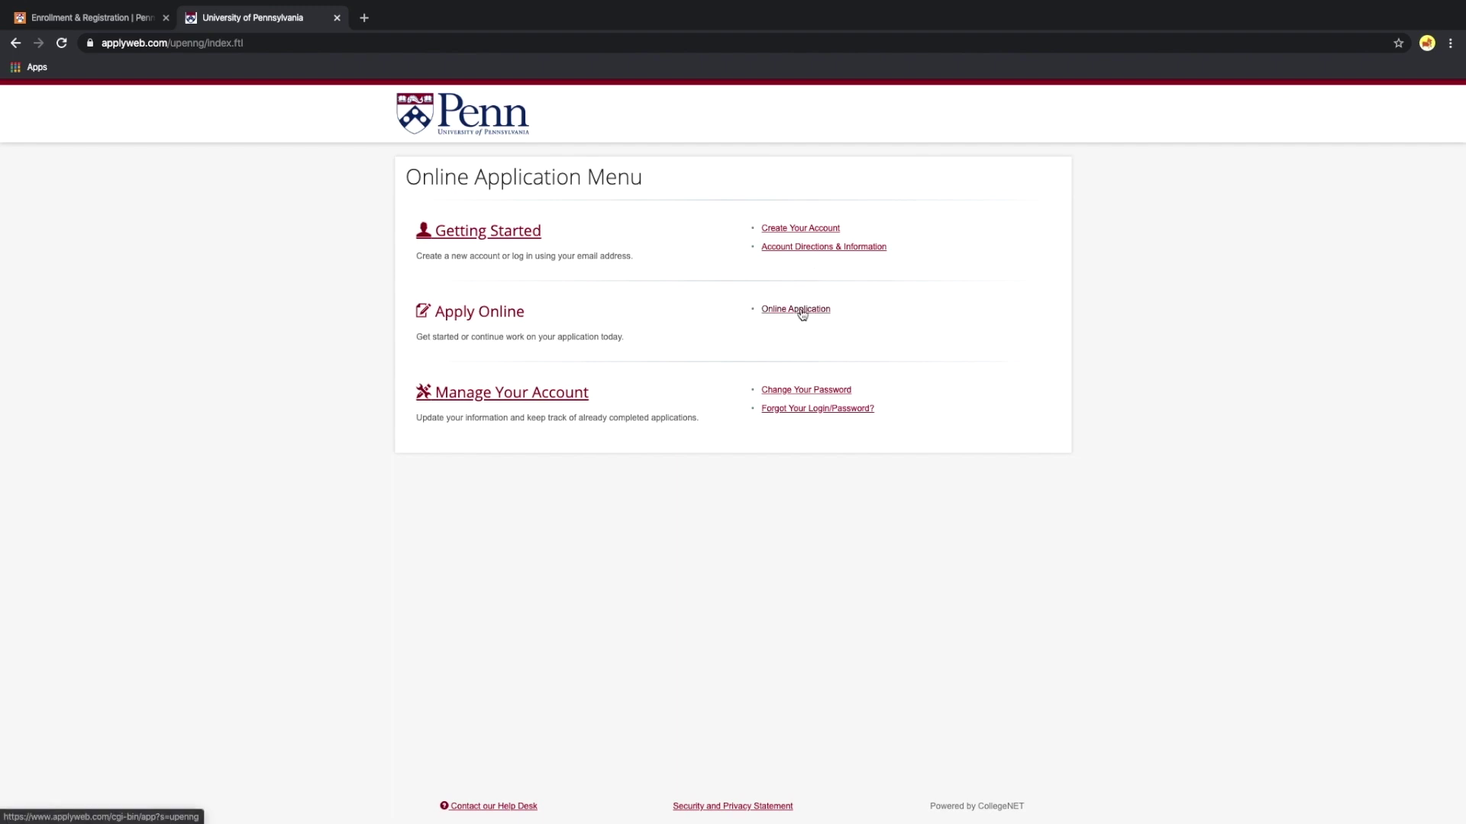
left_click(802, 312)
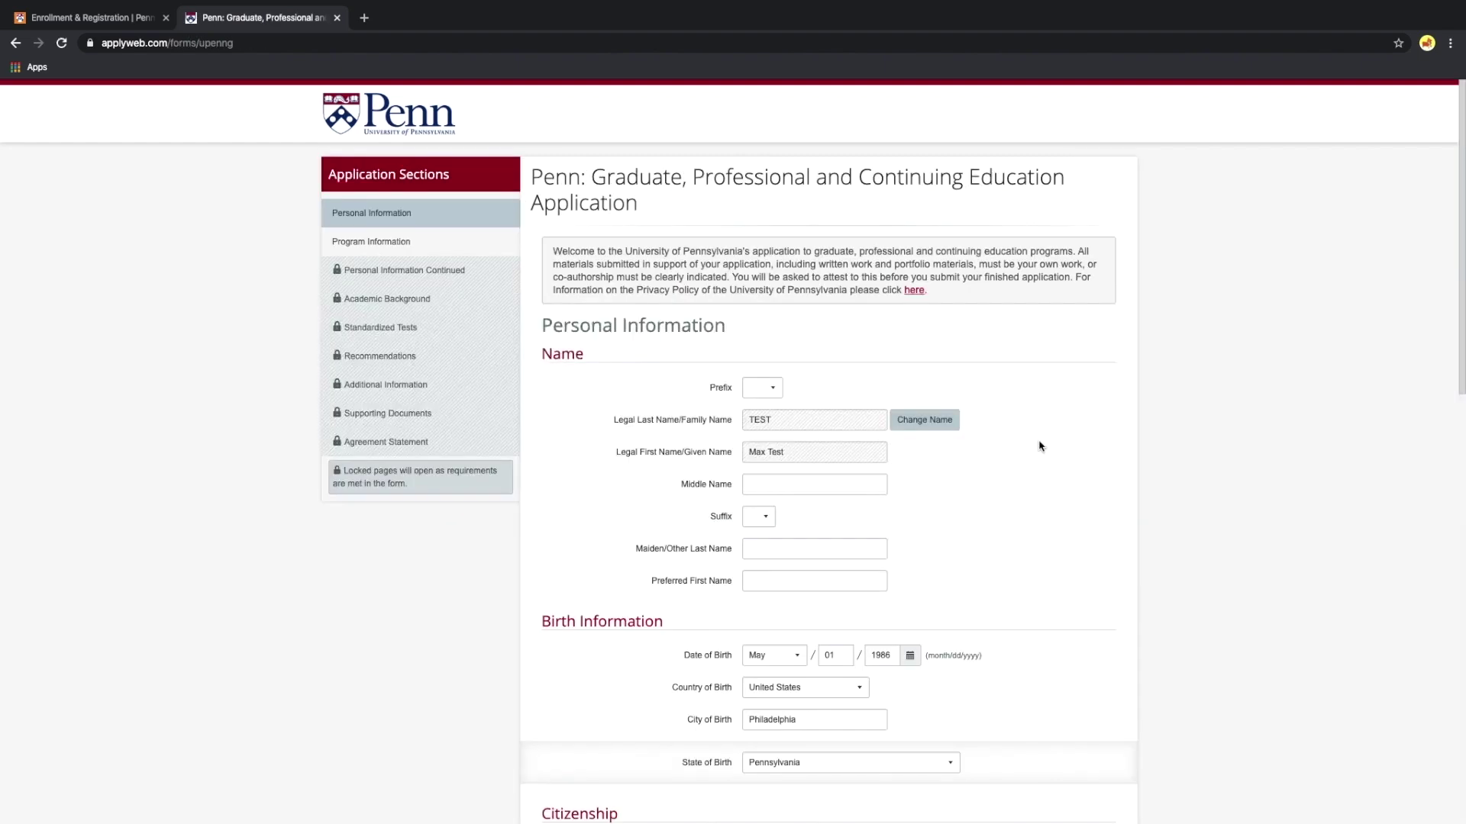
scroll(1039, 446, "down", 2)
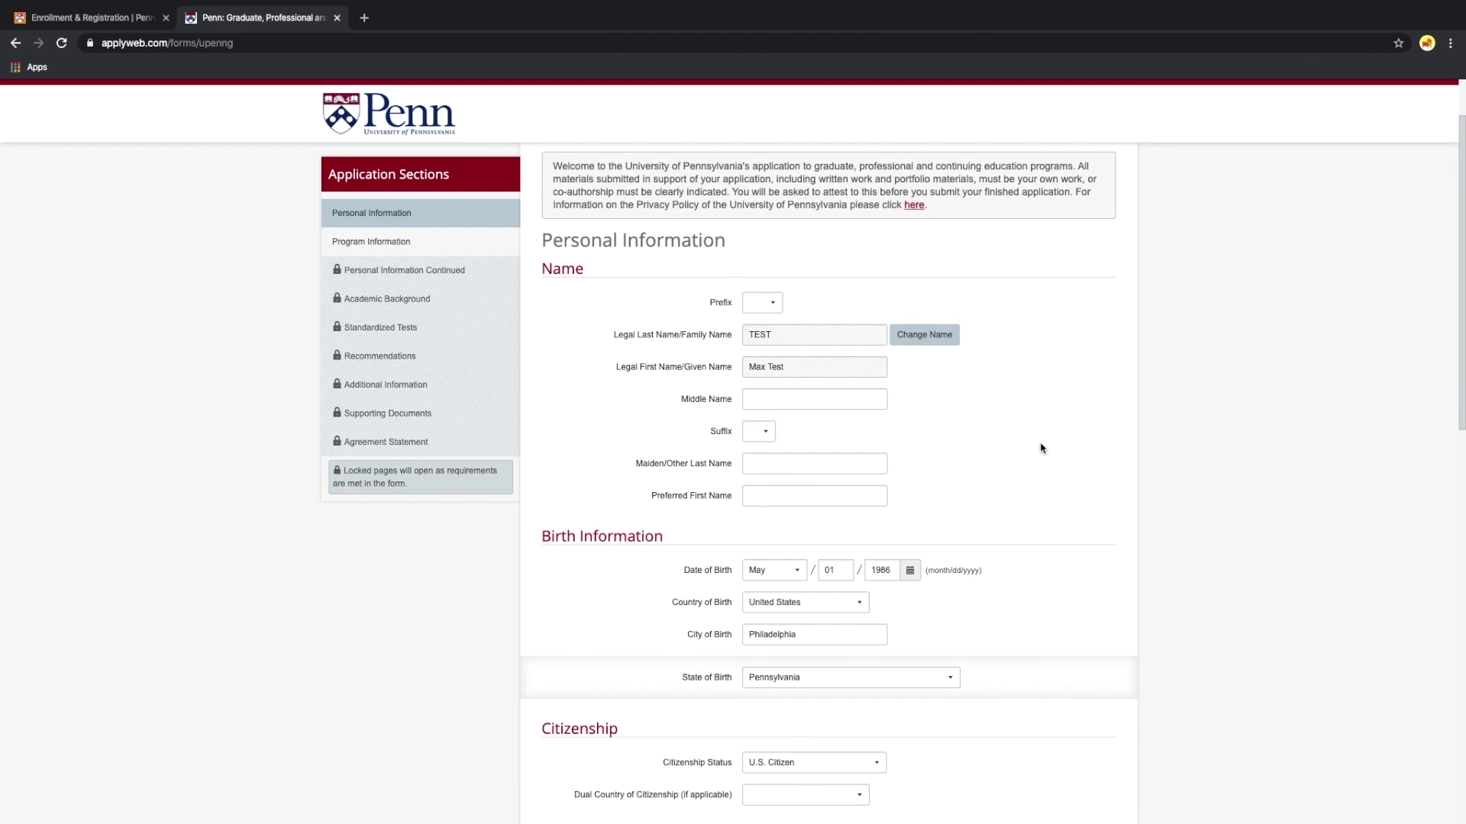
scroll(1036, 439, "down", 4)
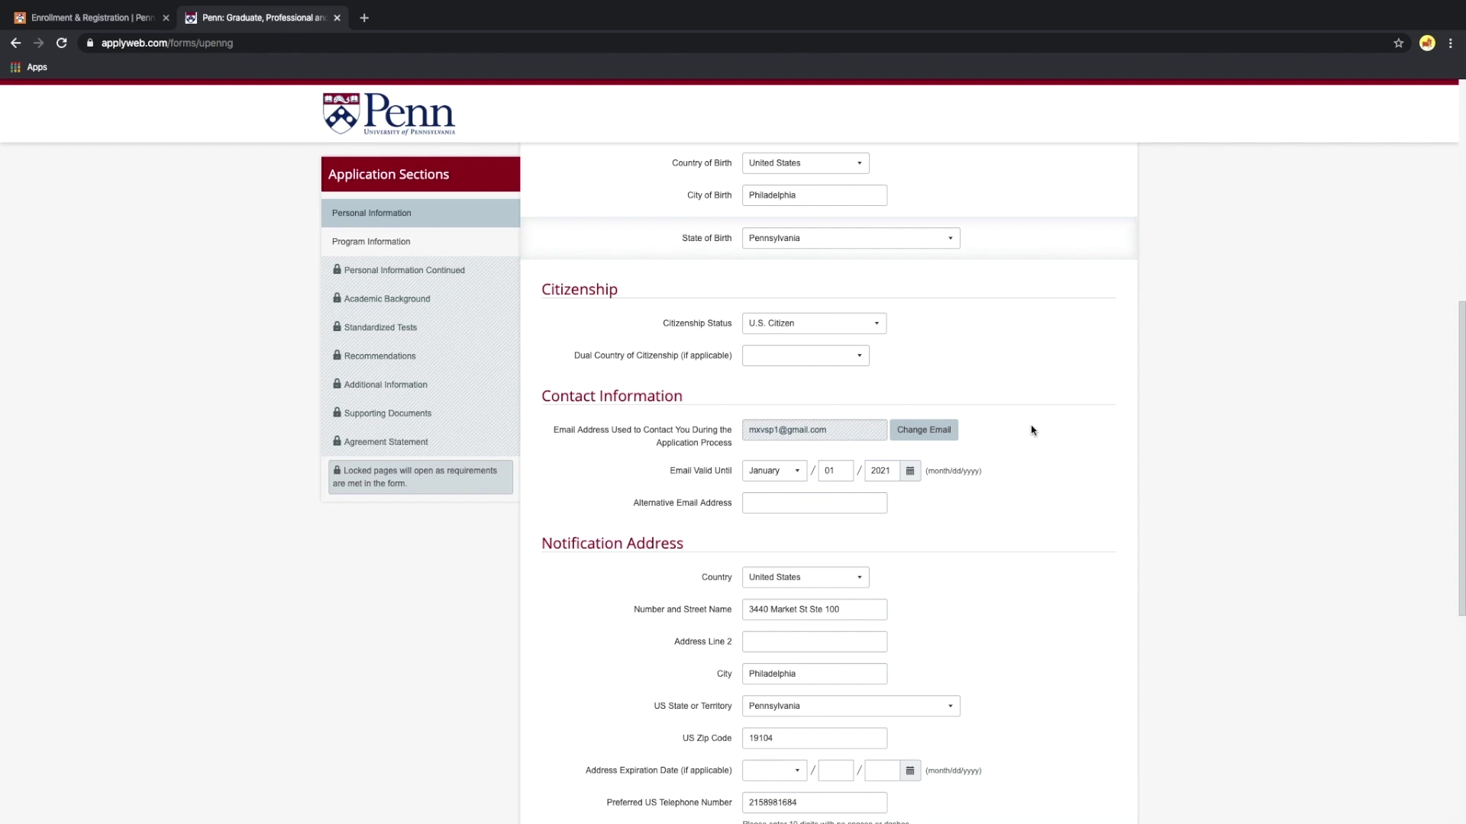
scroll(1031, 429, "down", 2)
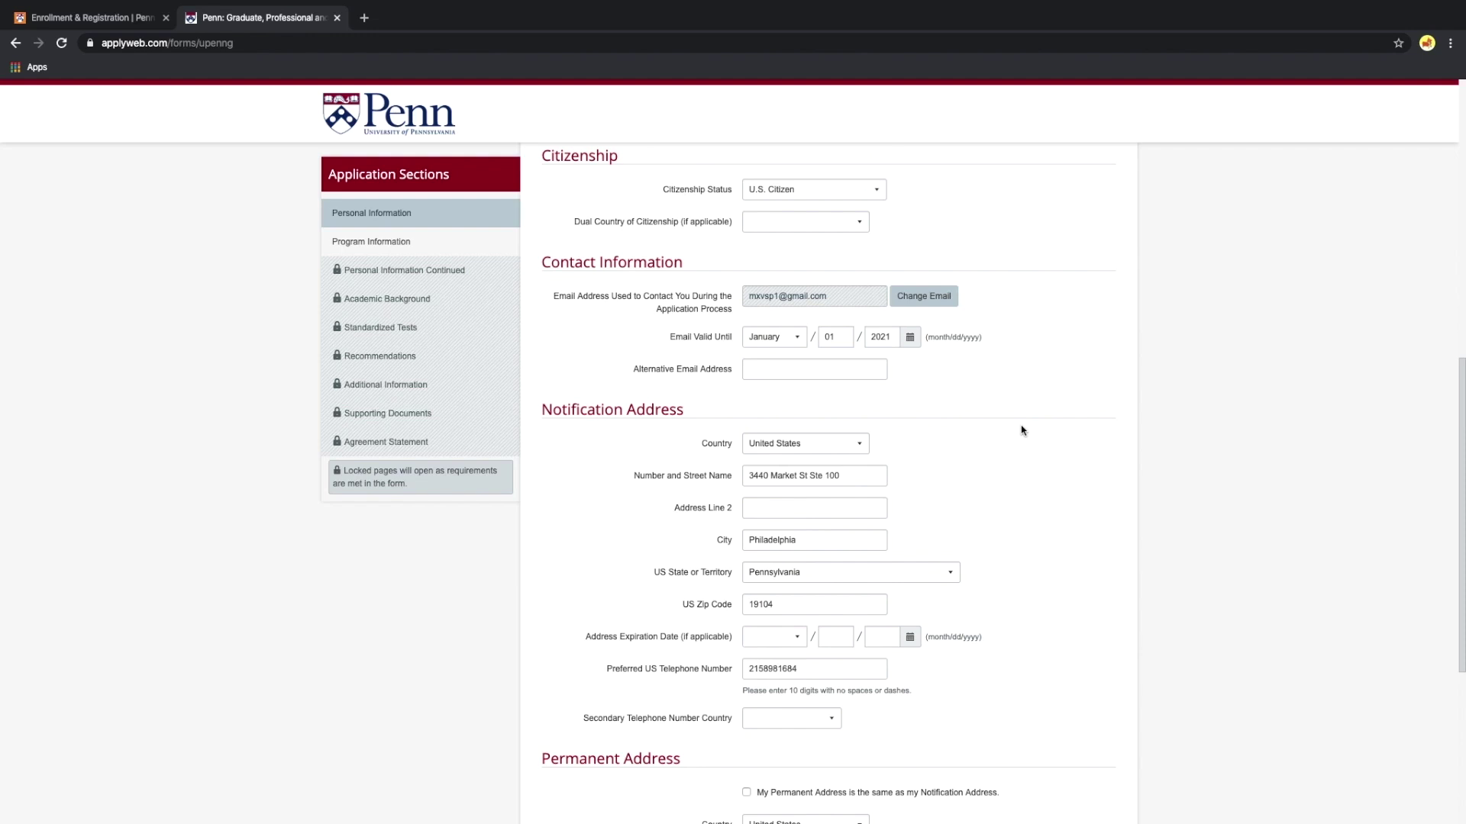
scroll(1020, 429, "down", 1)
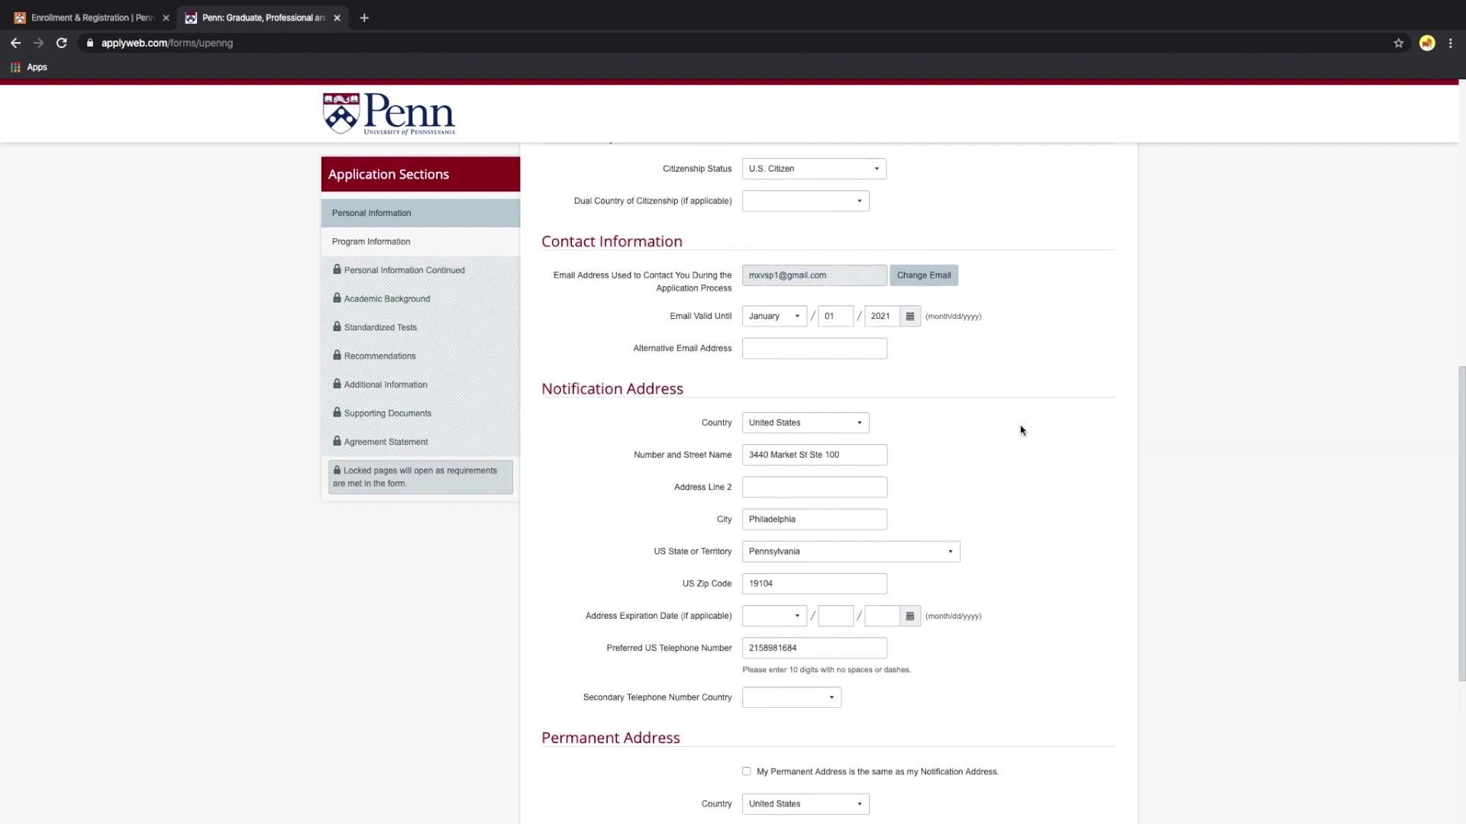
scroll(1020, 429, "down", 2)
scroll(1020, 430, "down", 3)
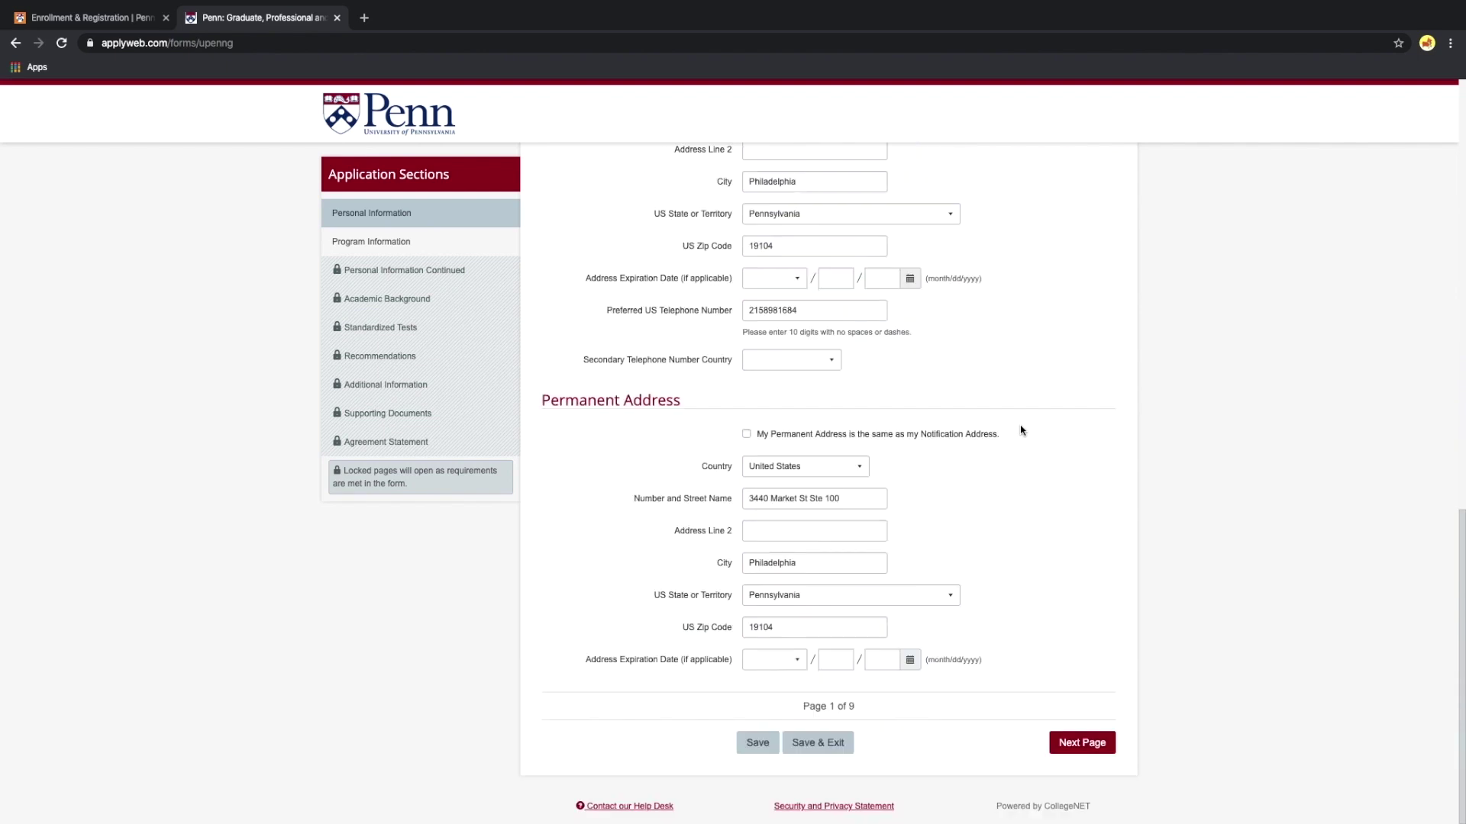
- Move from the prefilled Personal Information page to Program Information
left_click(1089, 745)
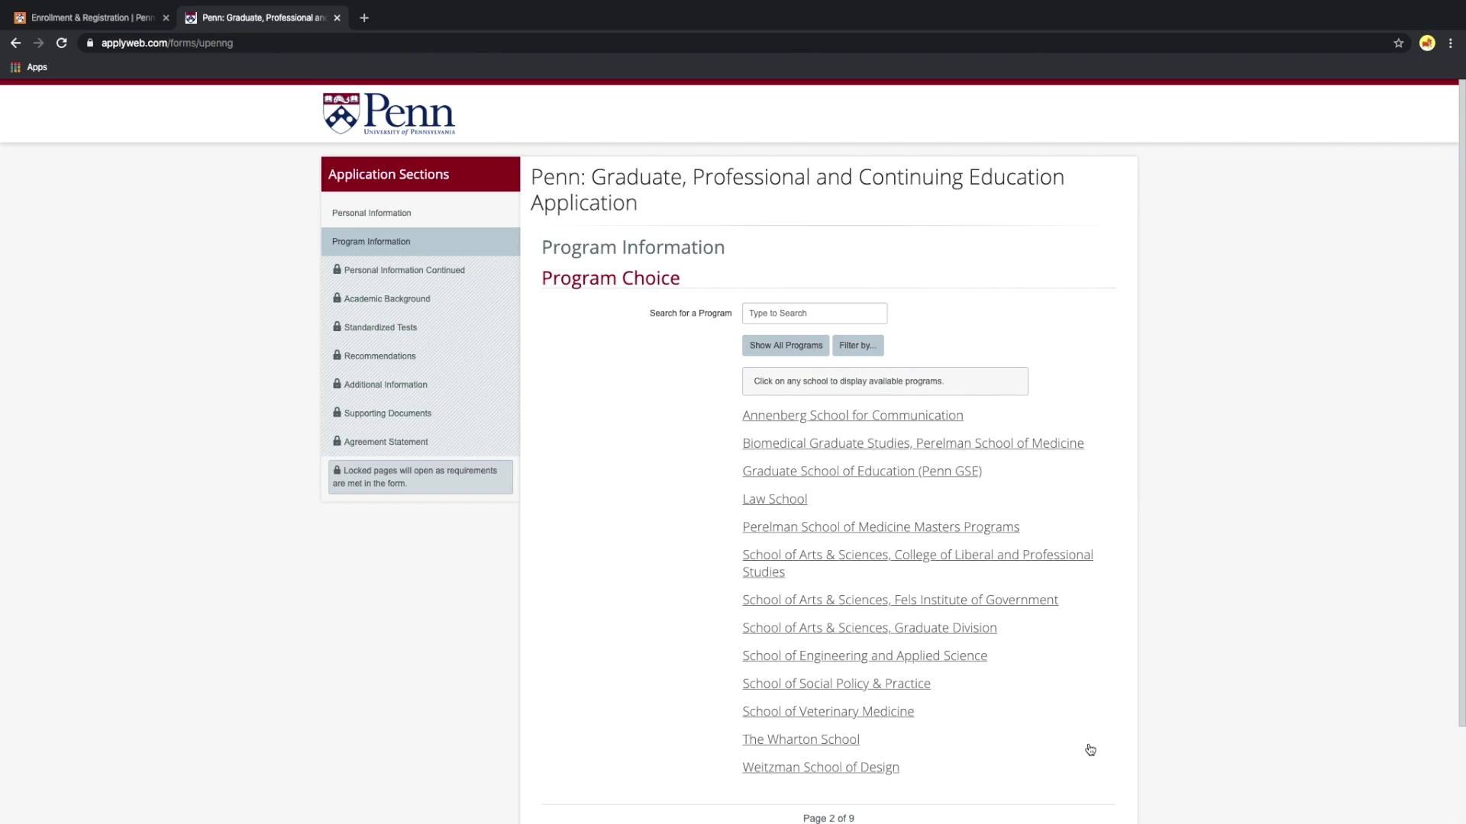
type("Penn Sum")
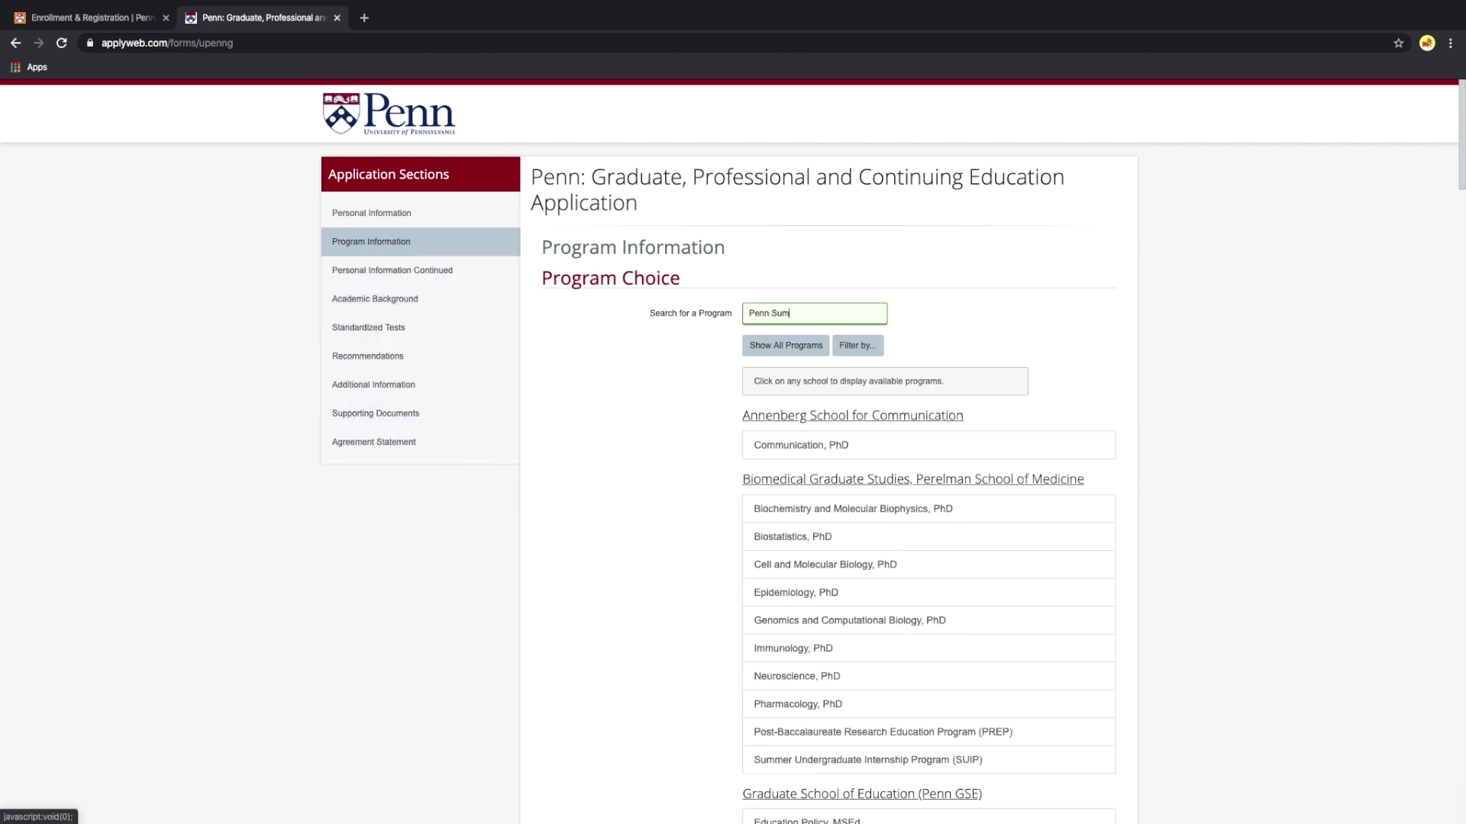
type("mer High Sch")
type("ool")
- Select Penn Summer High School Pre-College for Summer 2020 and continue to Academic Background
left_click(845, 601)
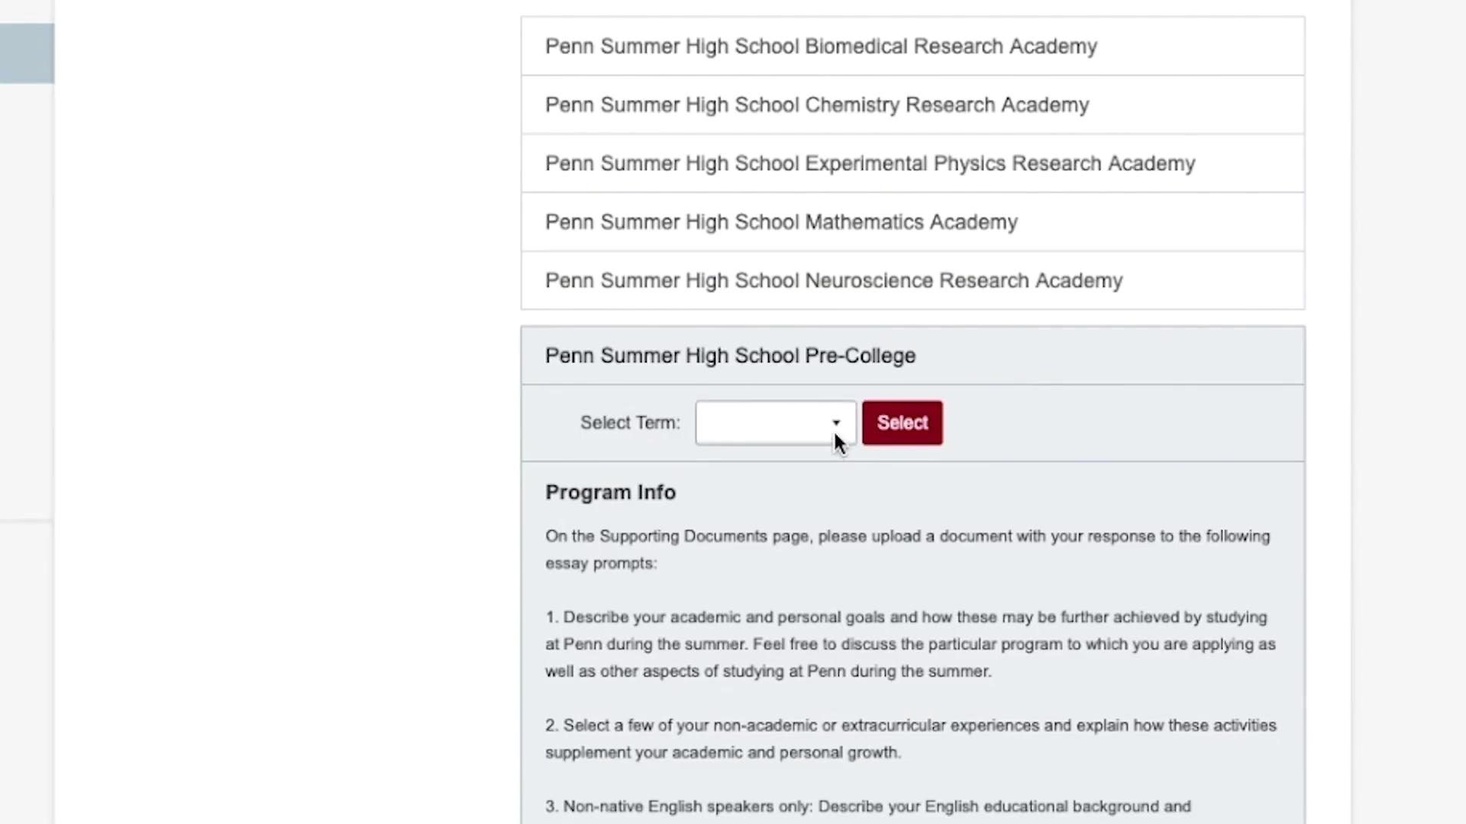
left_click(836, 424)
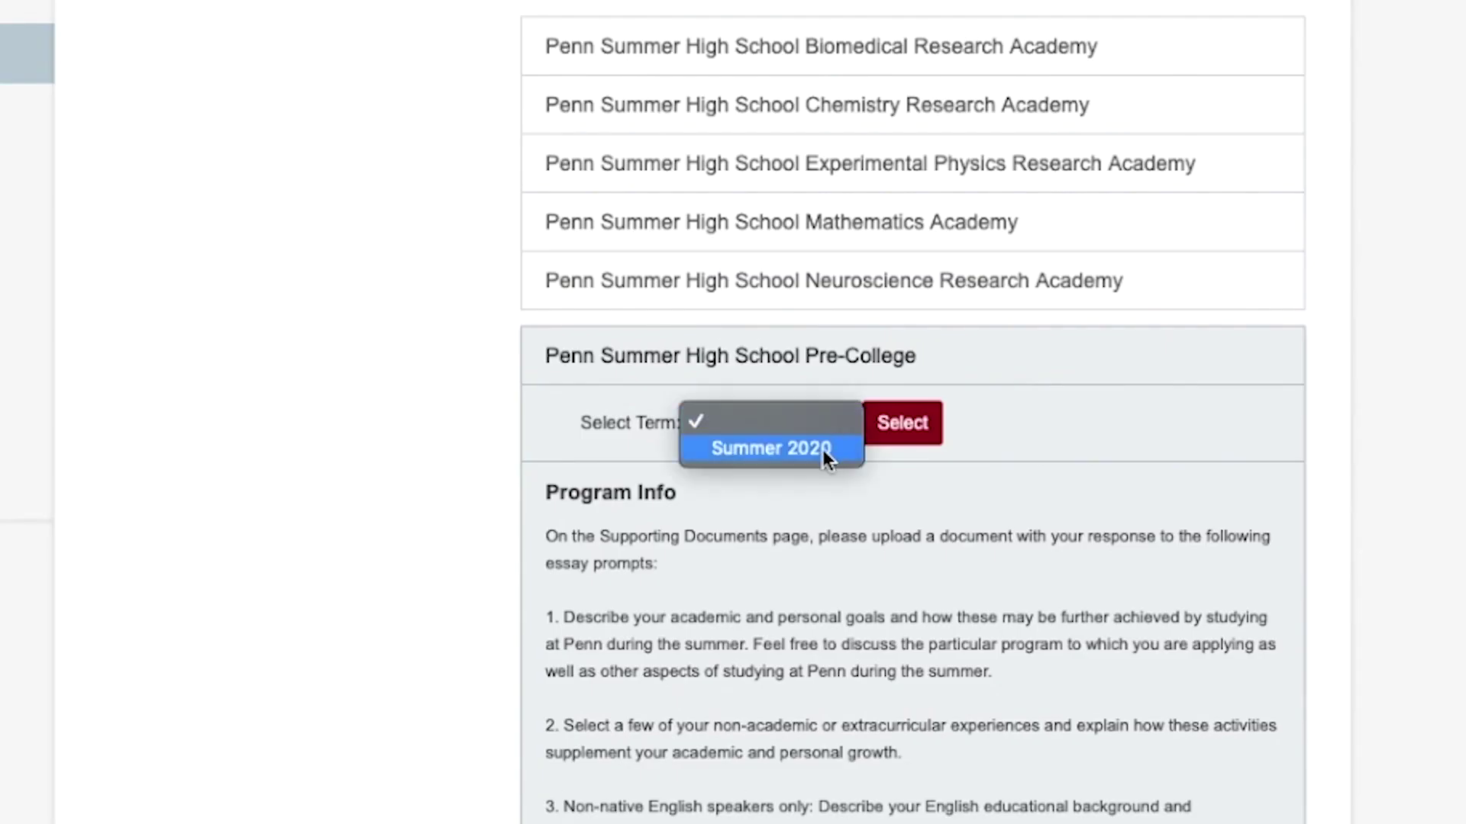
left_click(823, 451)
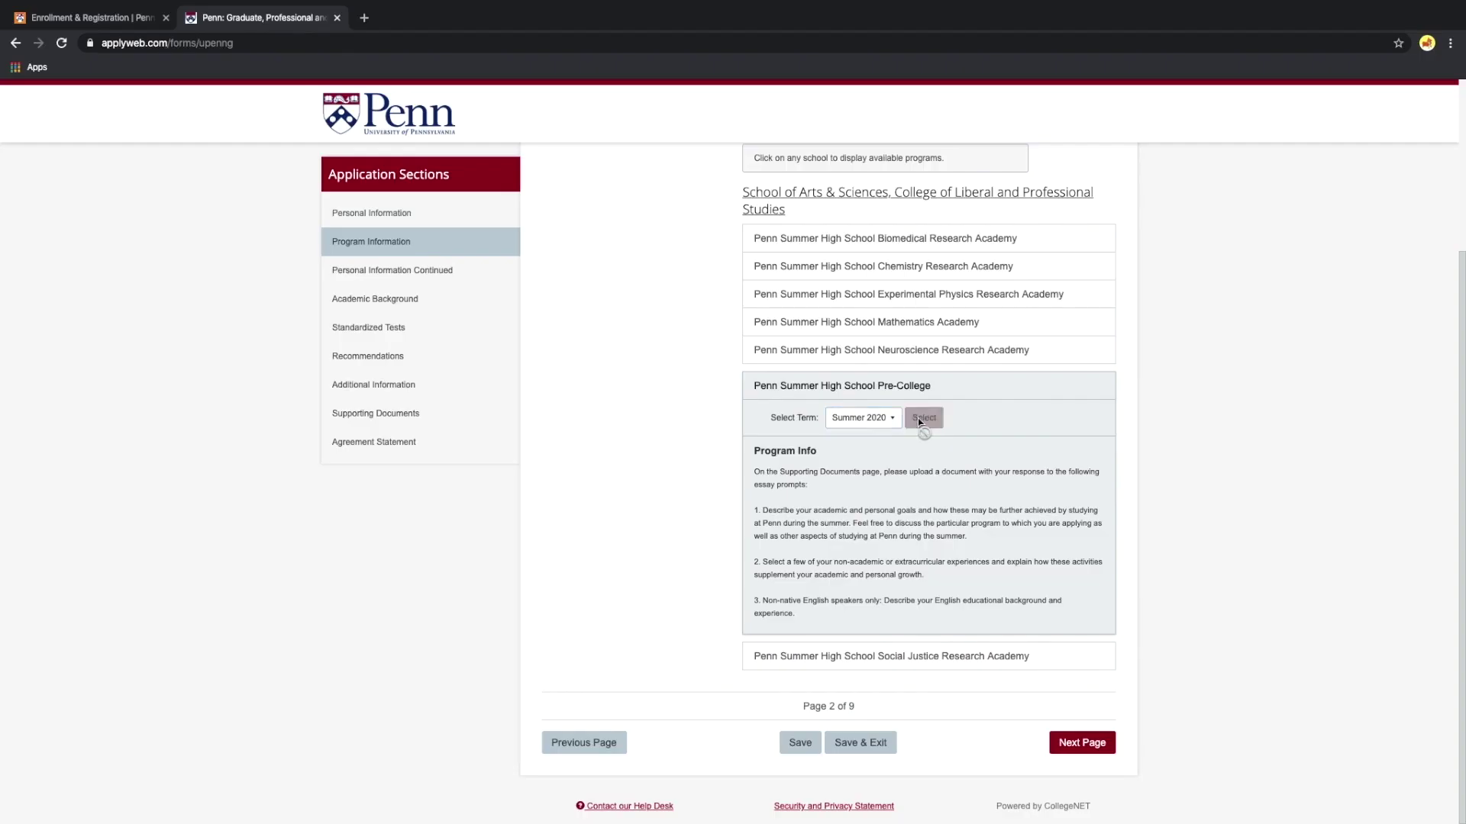
left_click(894, 433)
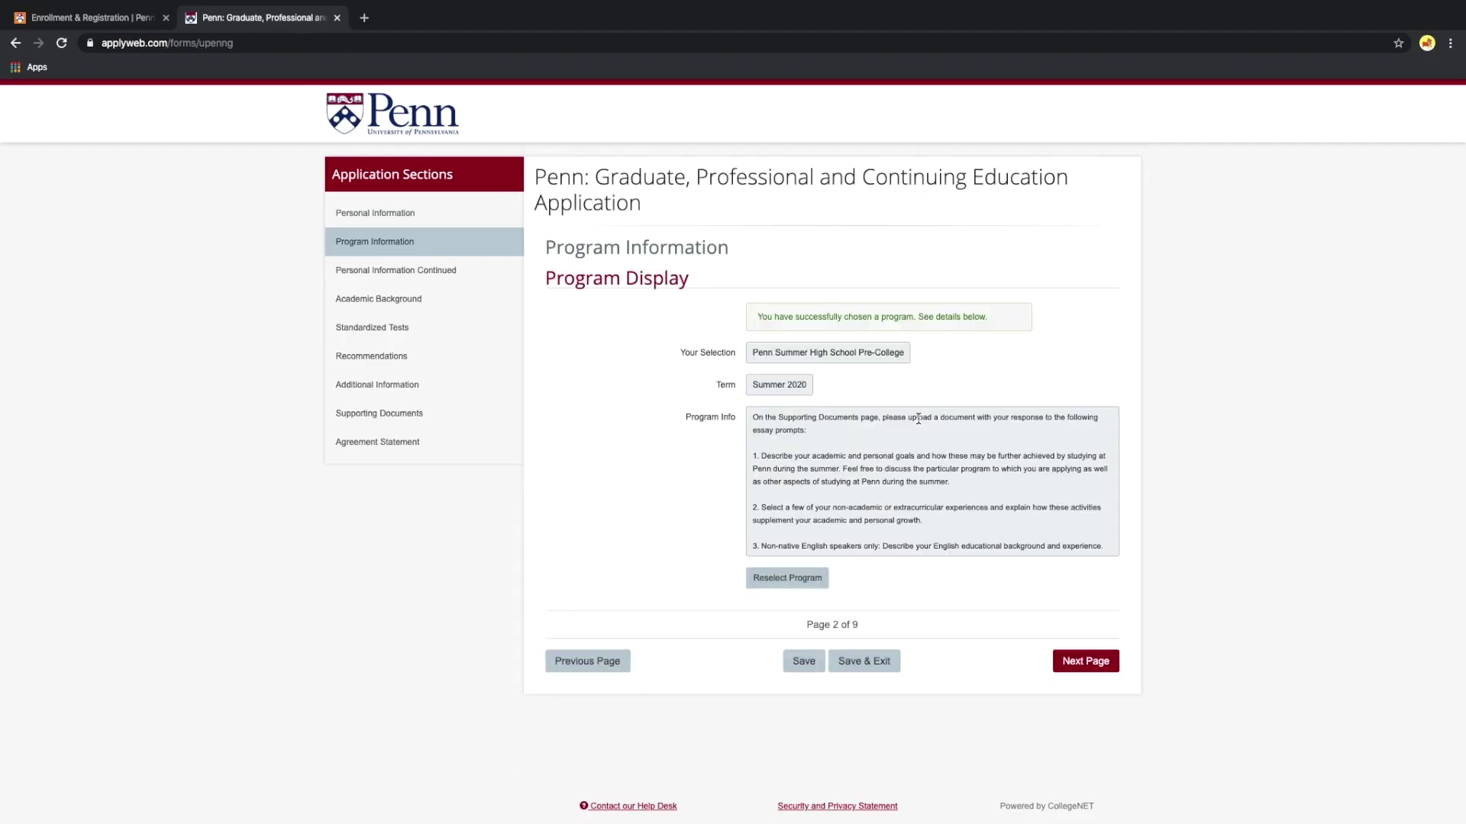
left_click(1076, 661)
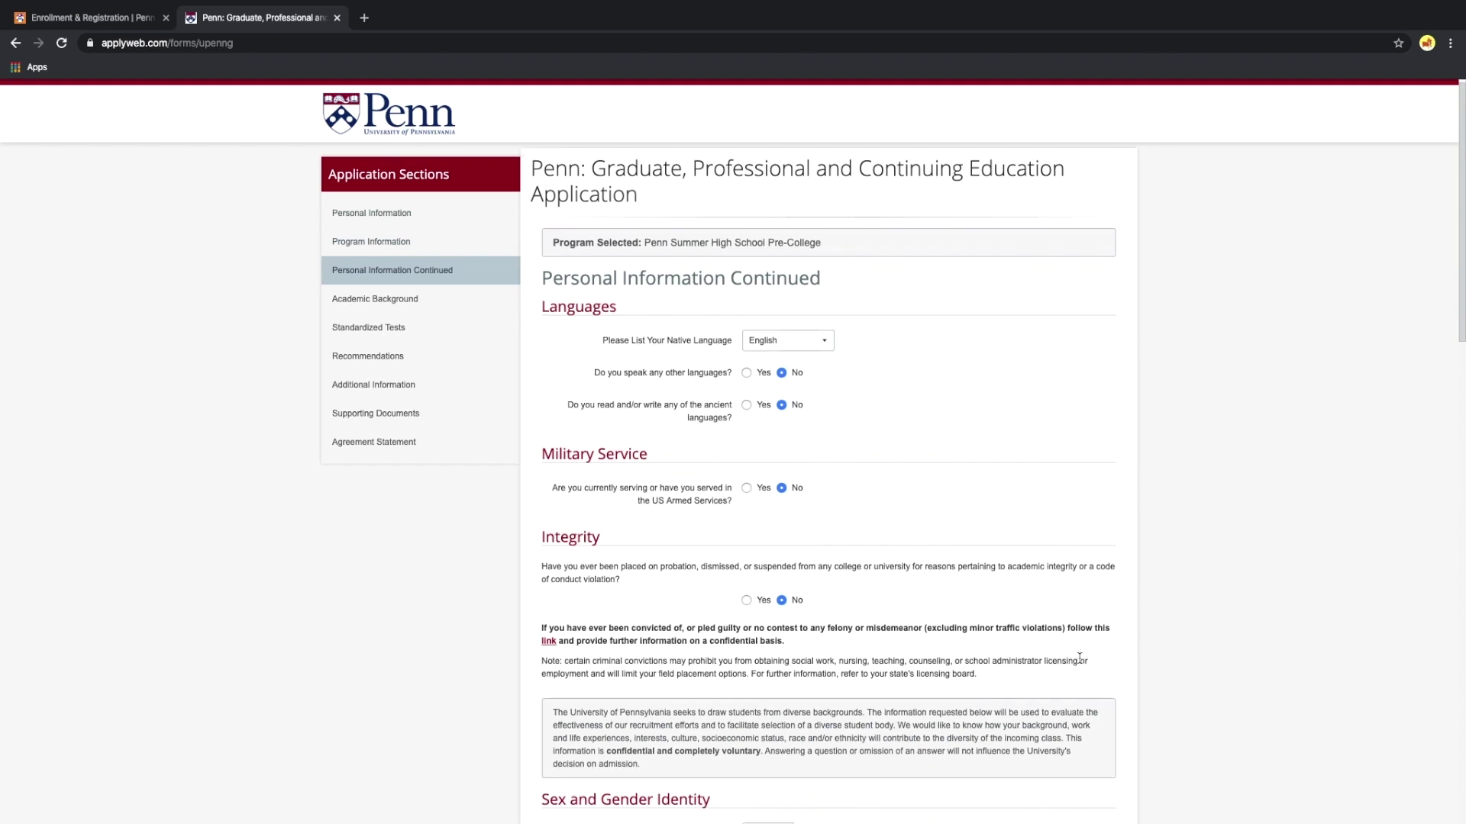
scroll(1078, 659, "down", 2)
scroll(1077, 665, "down", 15)
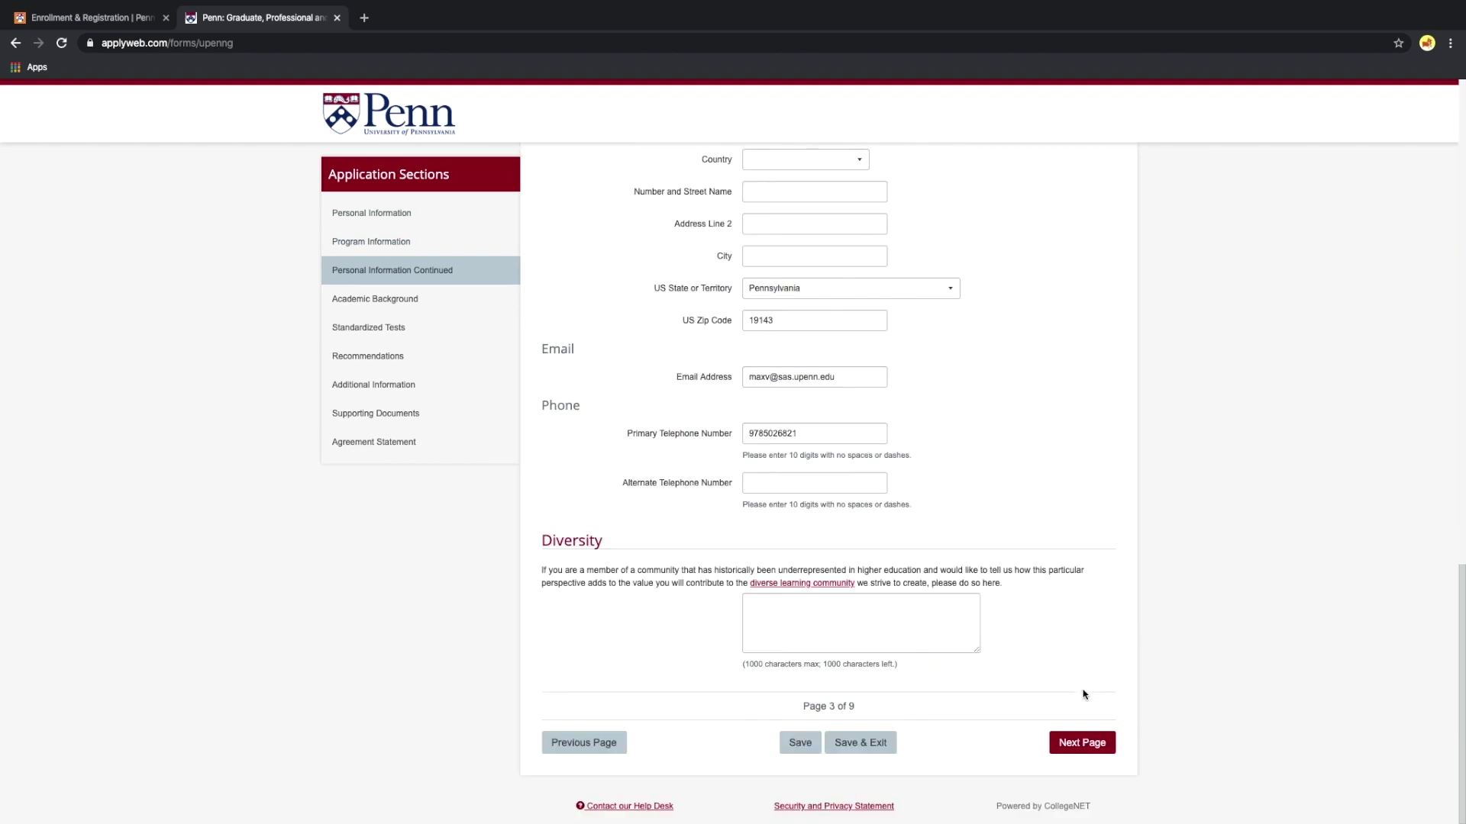
left_click(1081, 744)
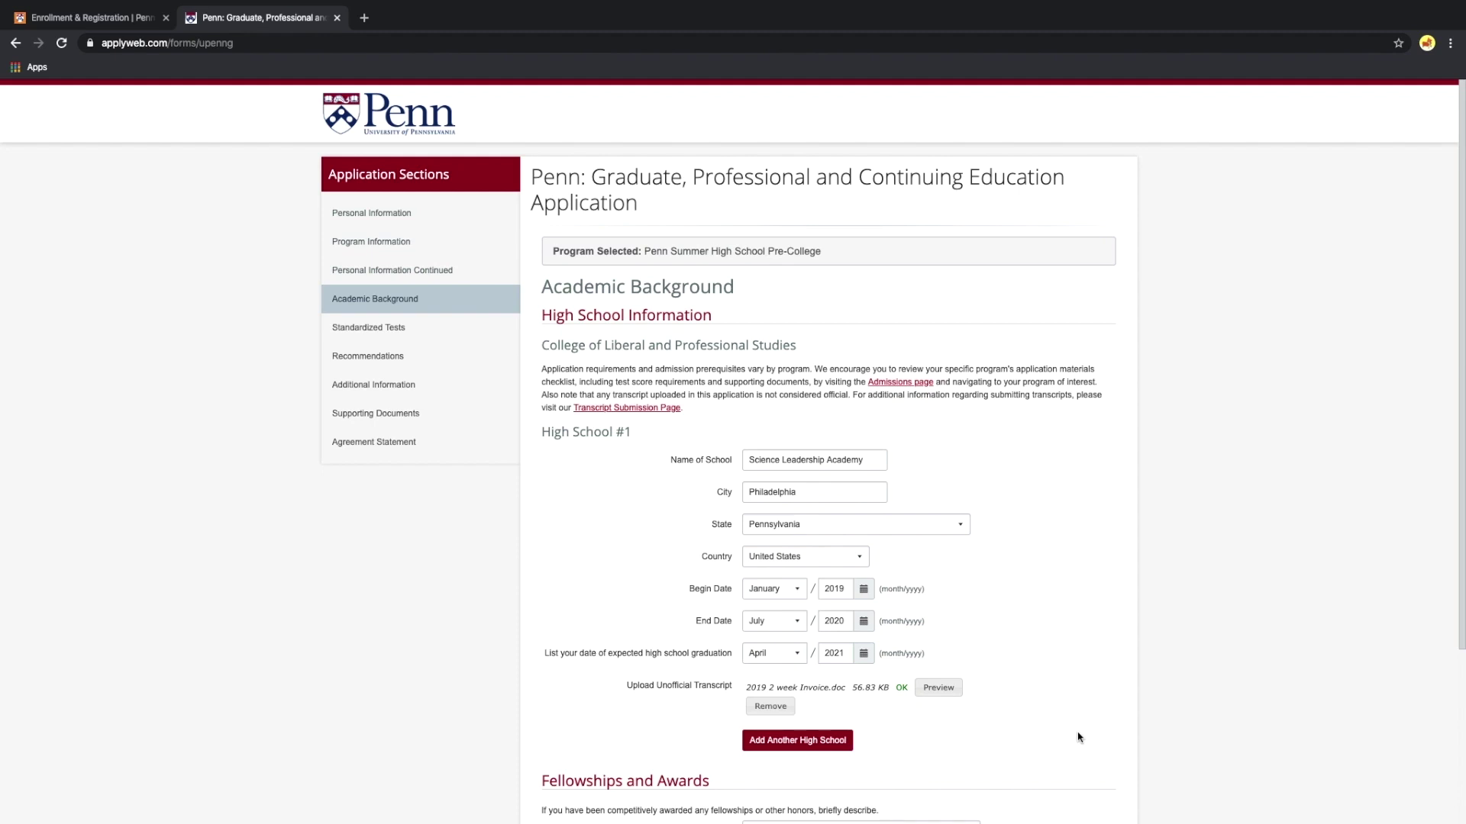
scroll(1078, 737, "down", 2)
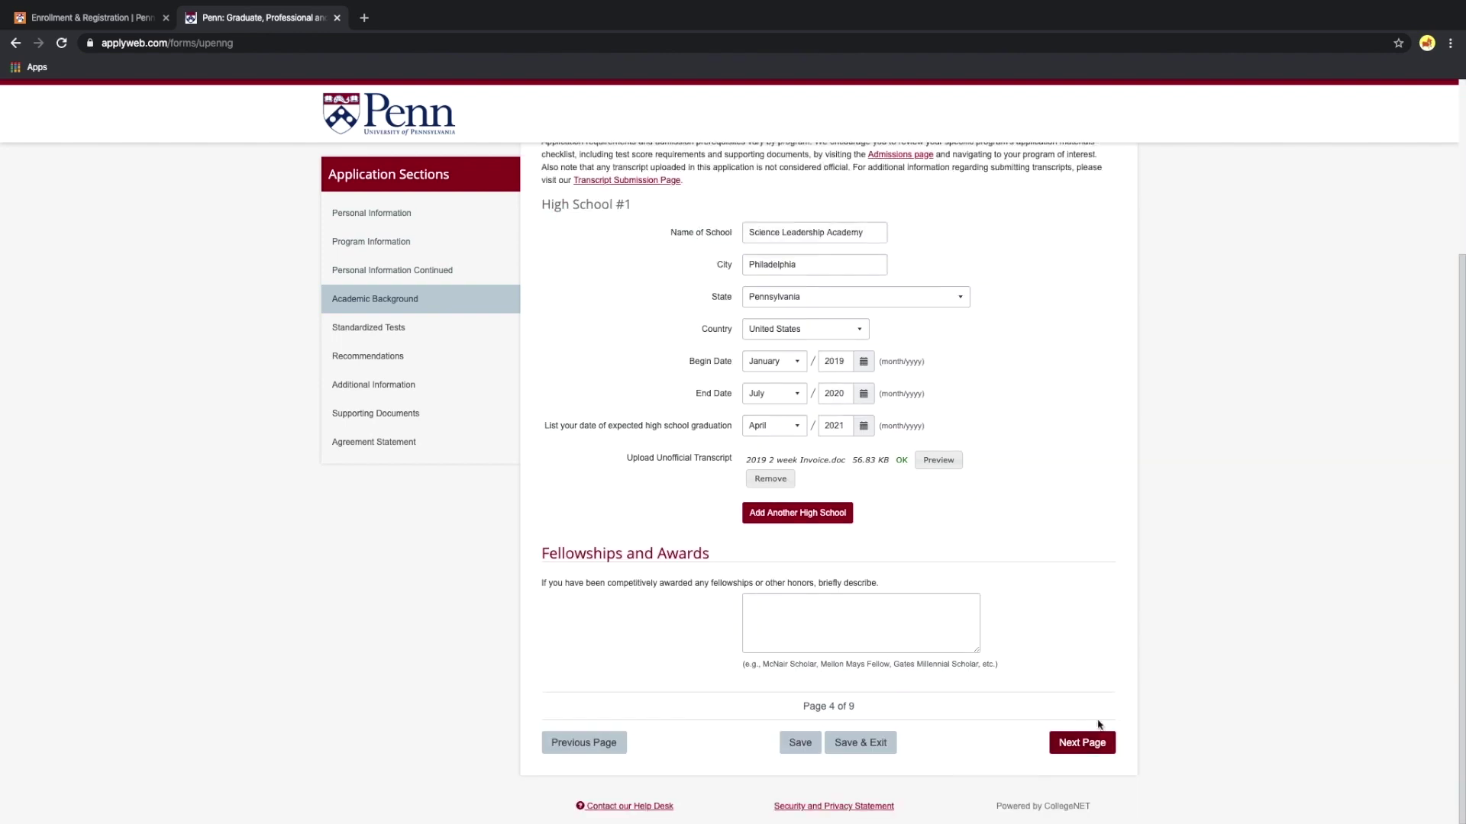
- Move past the Science Leadership Academy academic entry to Standardized Tests
left_click(1059, 744)
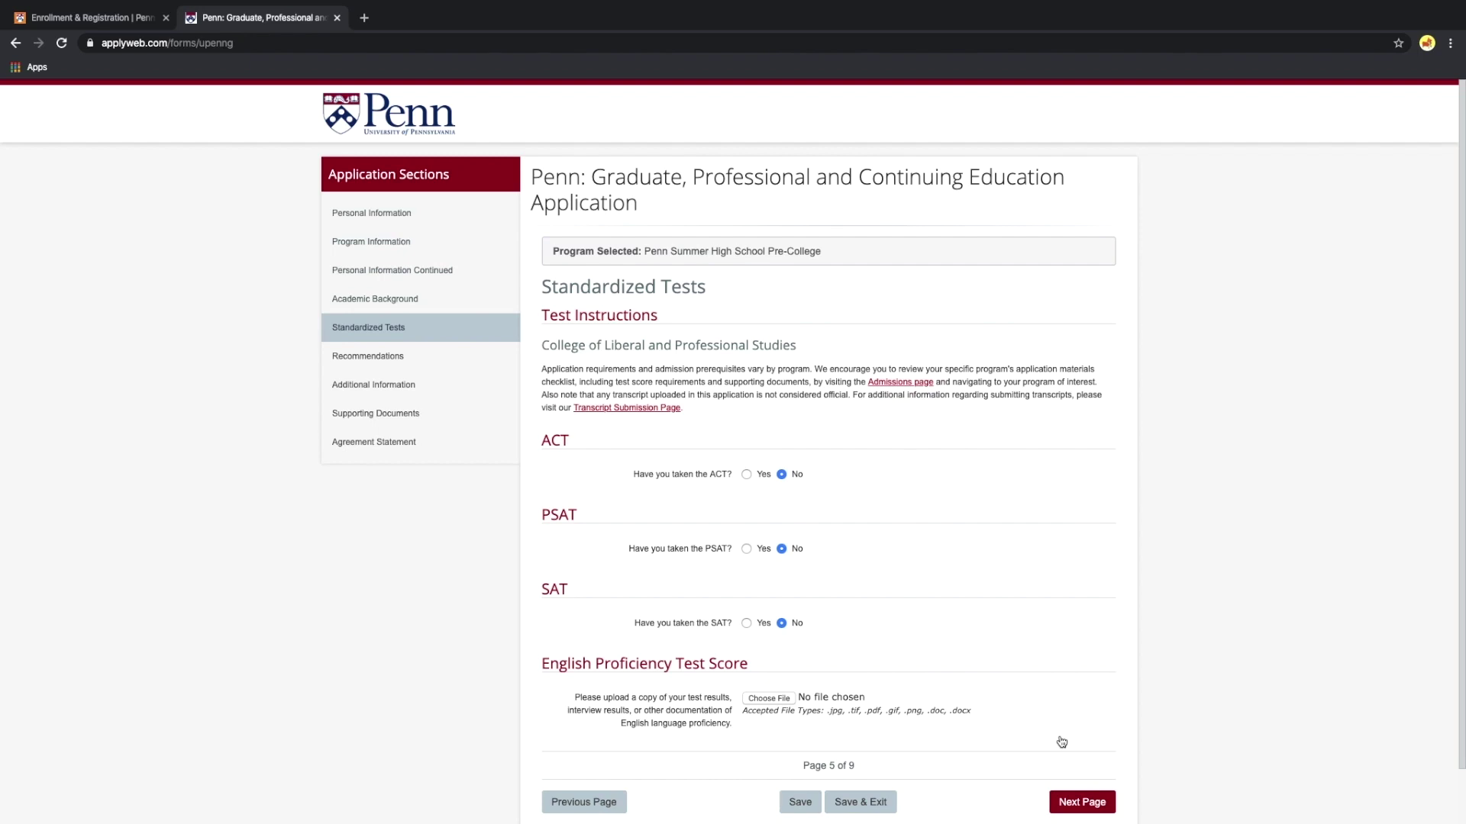
scroll(1061, 742, "down", 1)
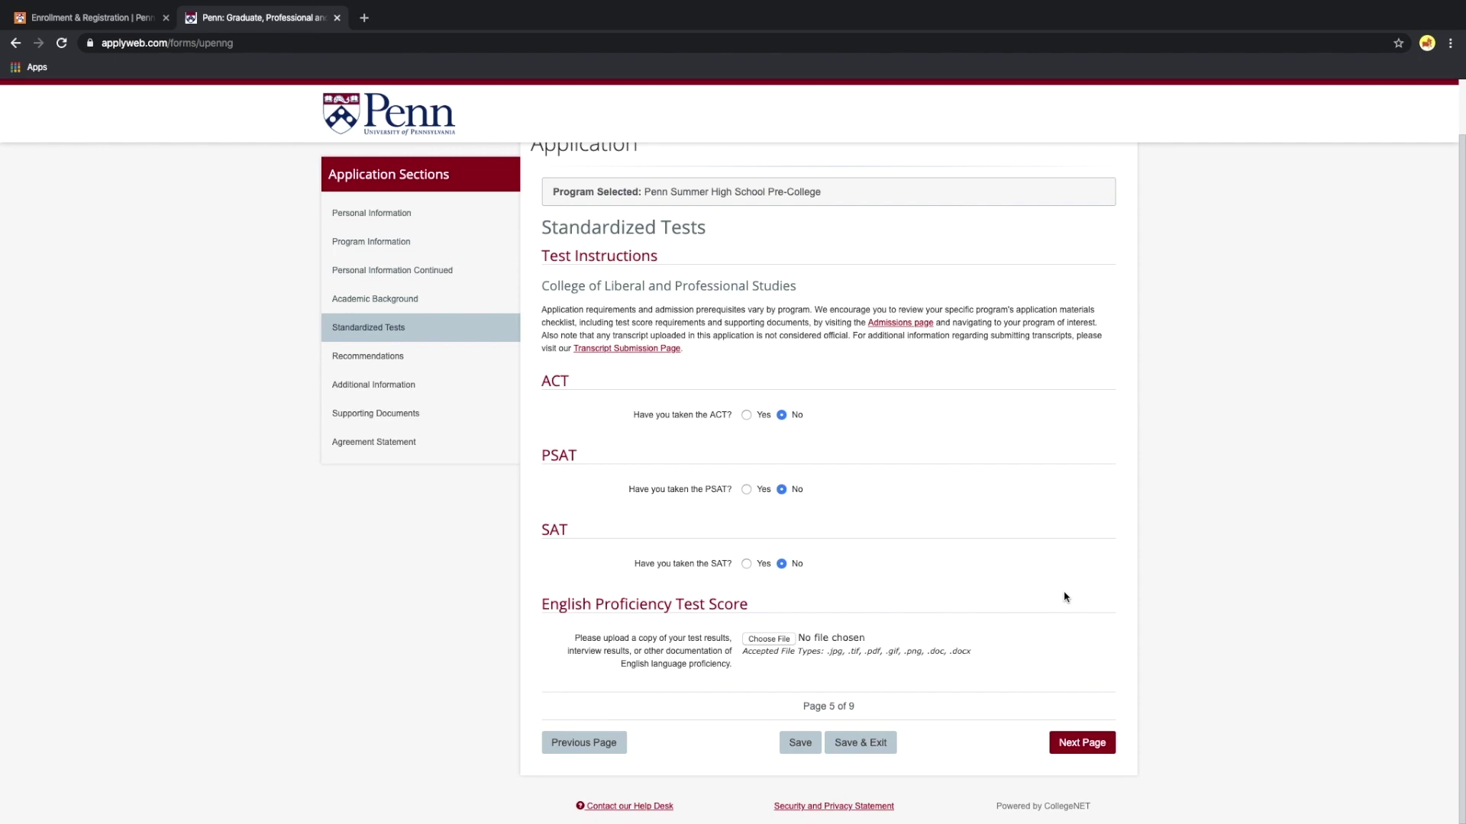
- Pass Standardized Tests and the Recommender 1 page to reach Additional Information
left_click(1071, 739)
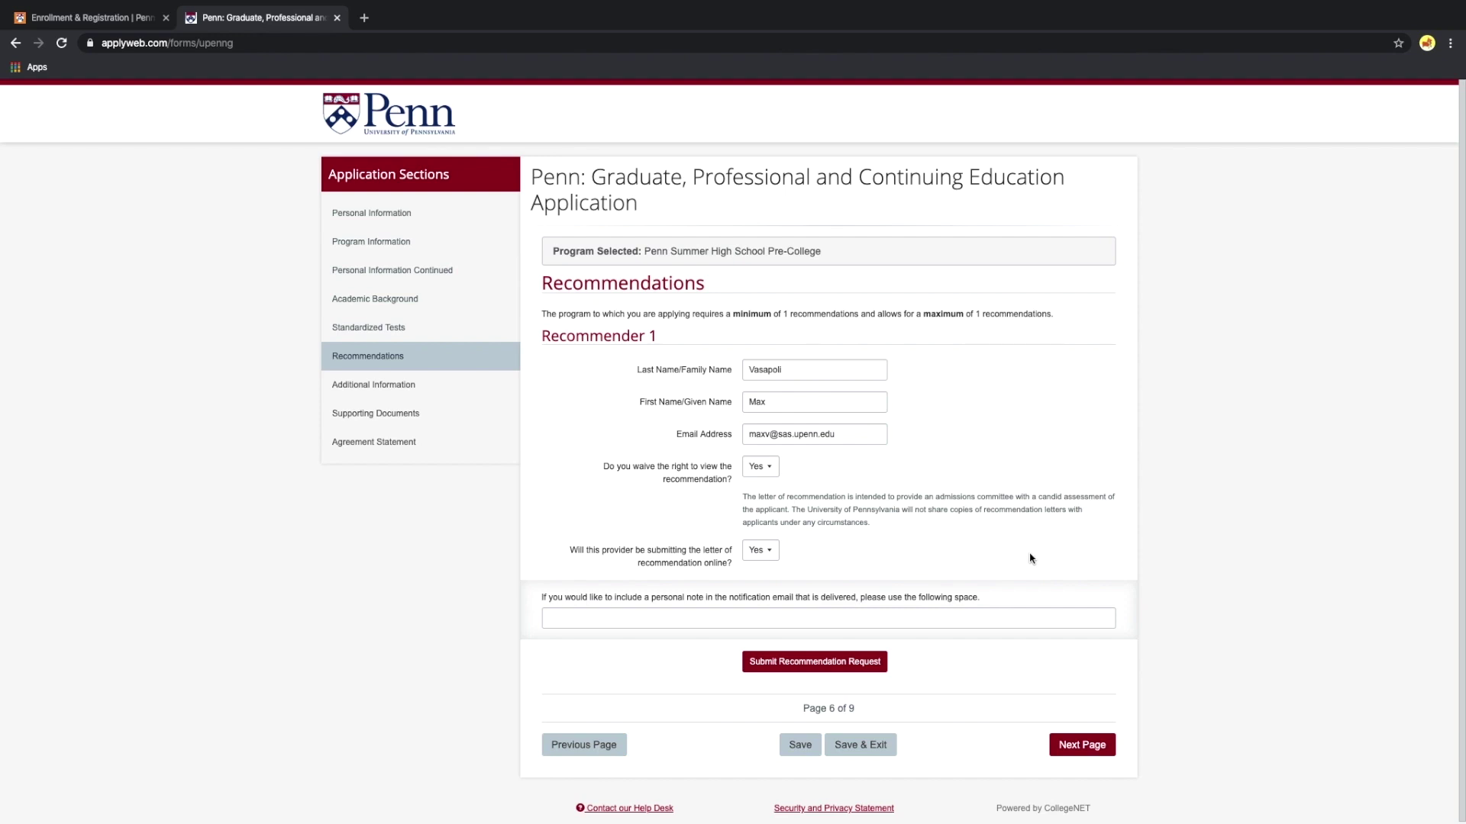
left_click(1082, 745)
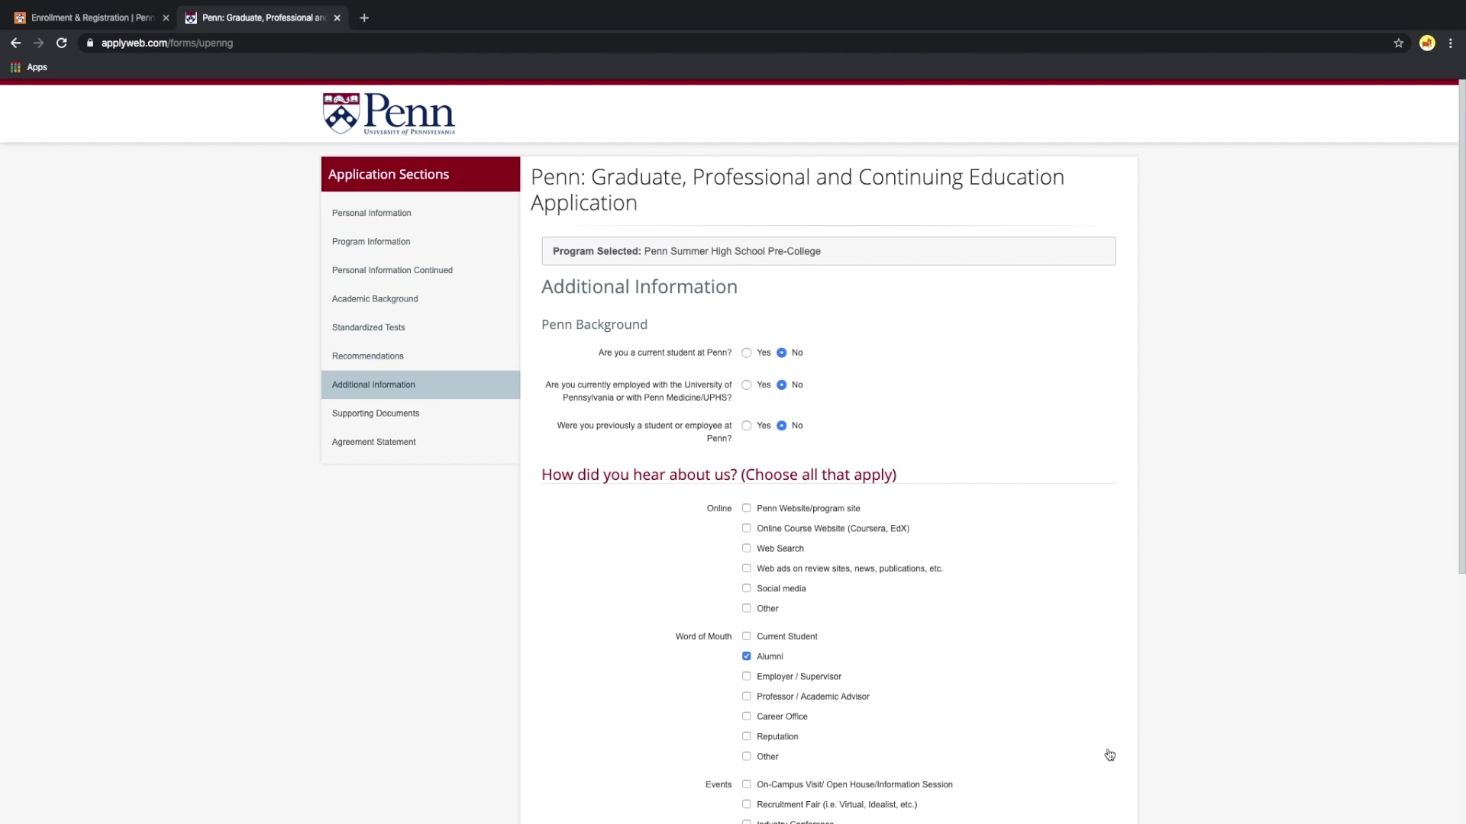
scroll(1108, 756, "down", 5)
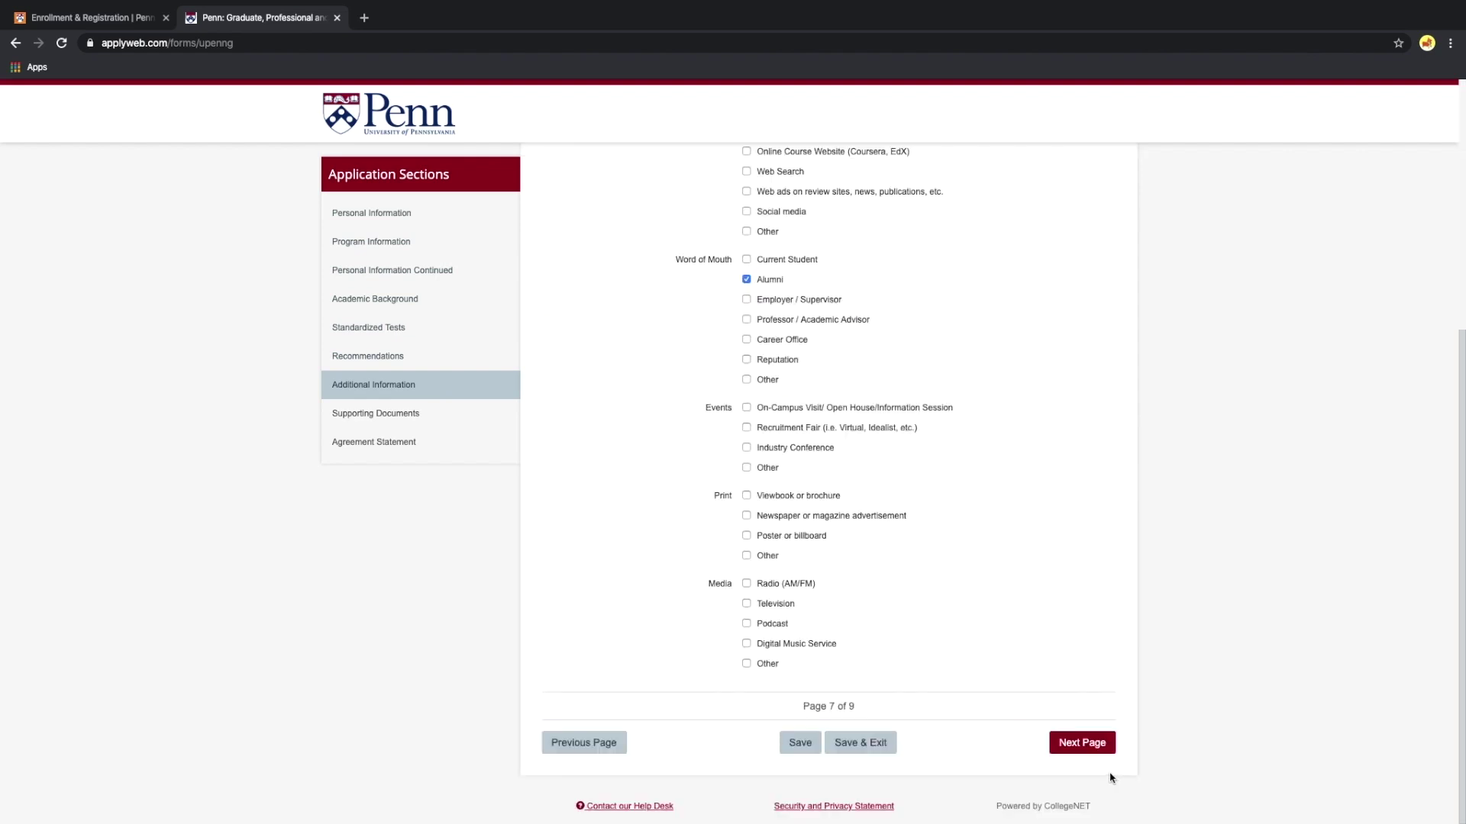
- Move from Additional Information to the Agreement Statement page, 9 of 9
left_click(1109, 755)
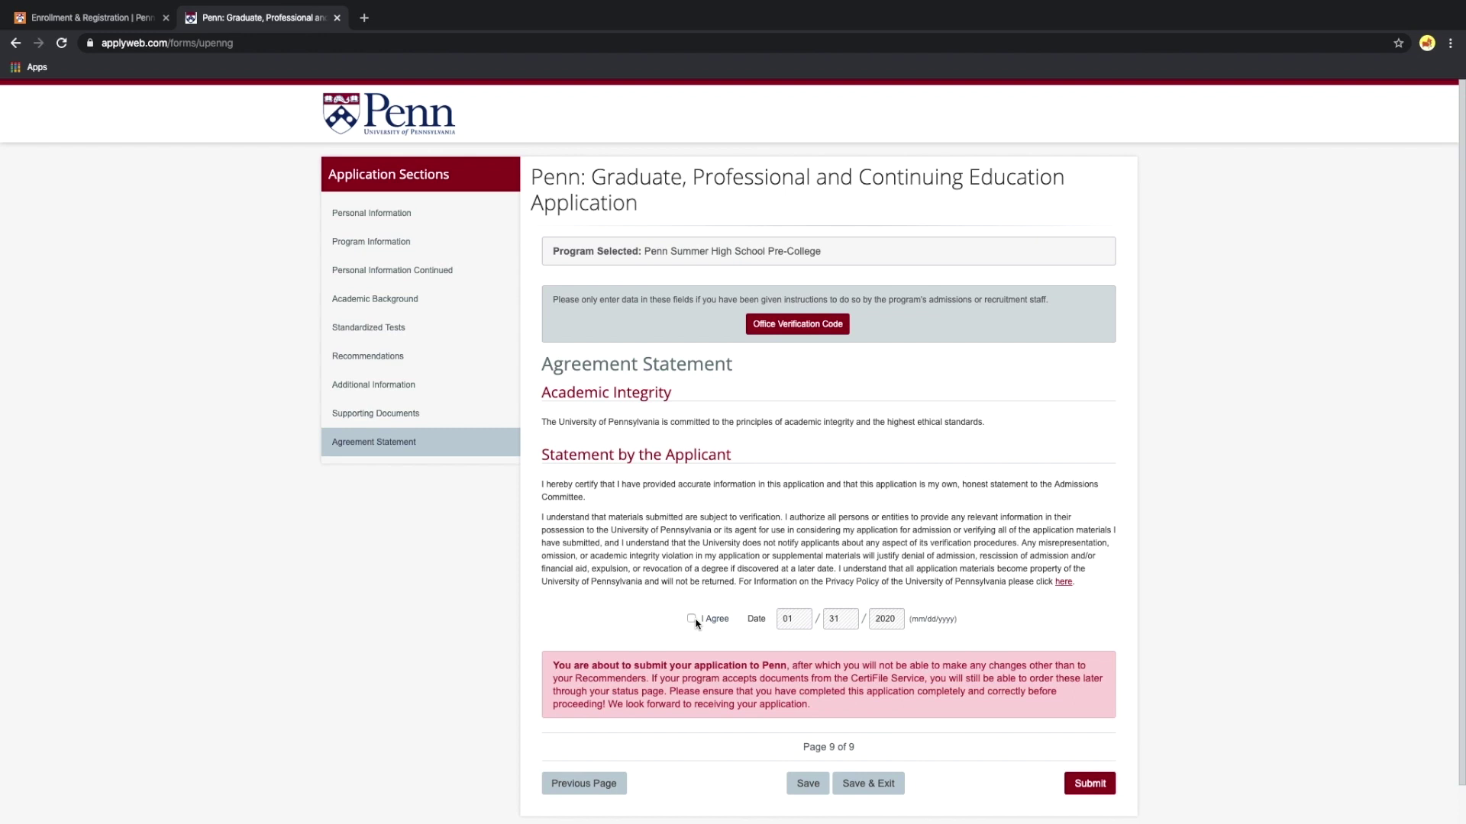
- Check I Agree on the applicant statement and submit the application
left_click(691, 619)
scroll(803, 636, "down", 1)
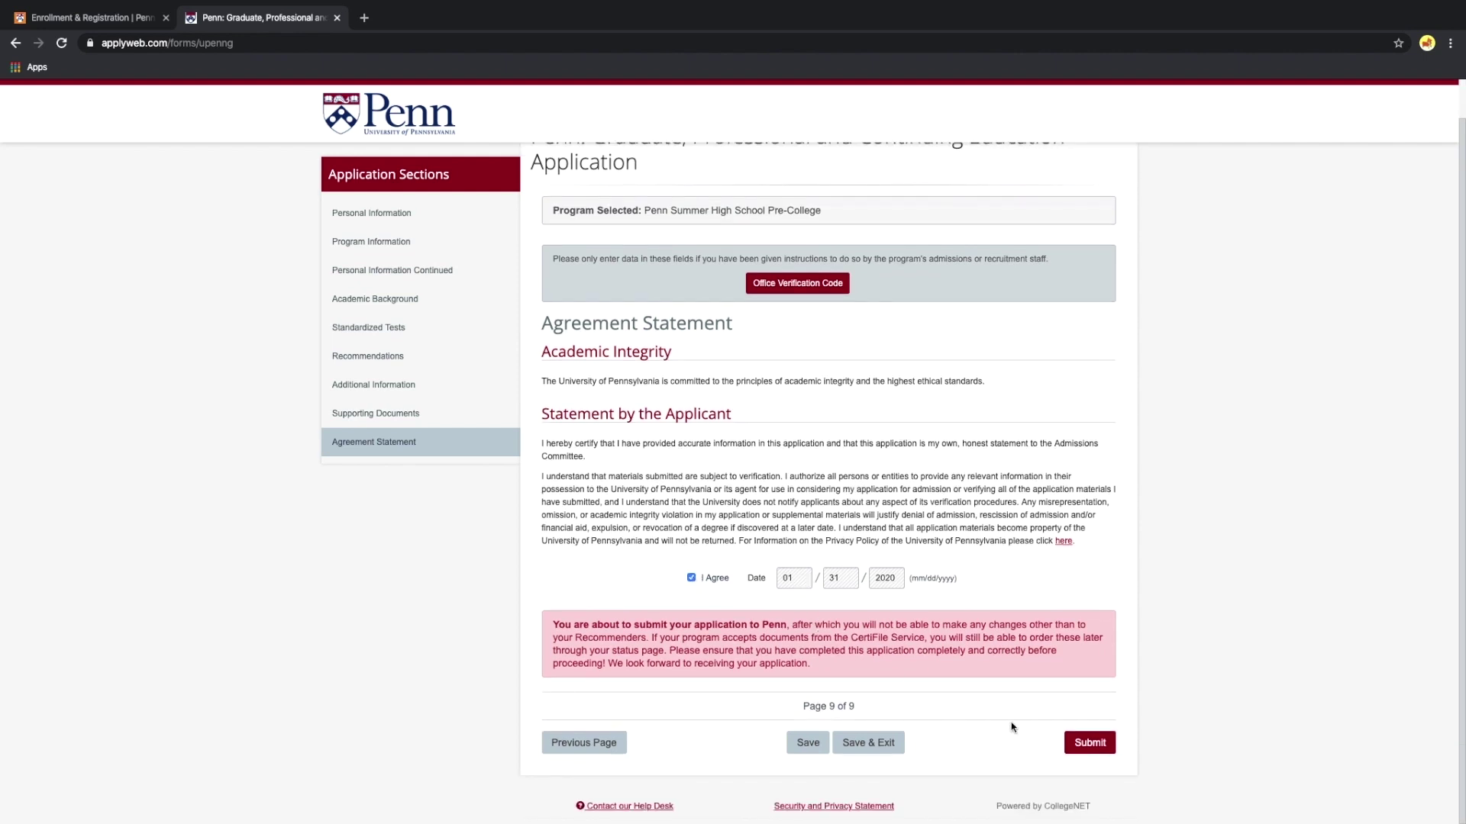
left_click(1071, 739)
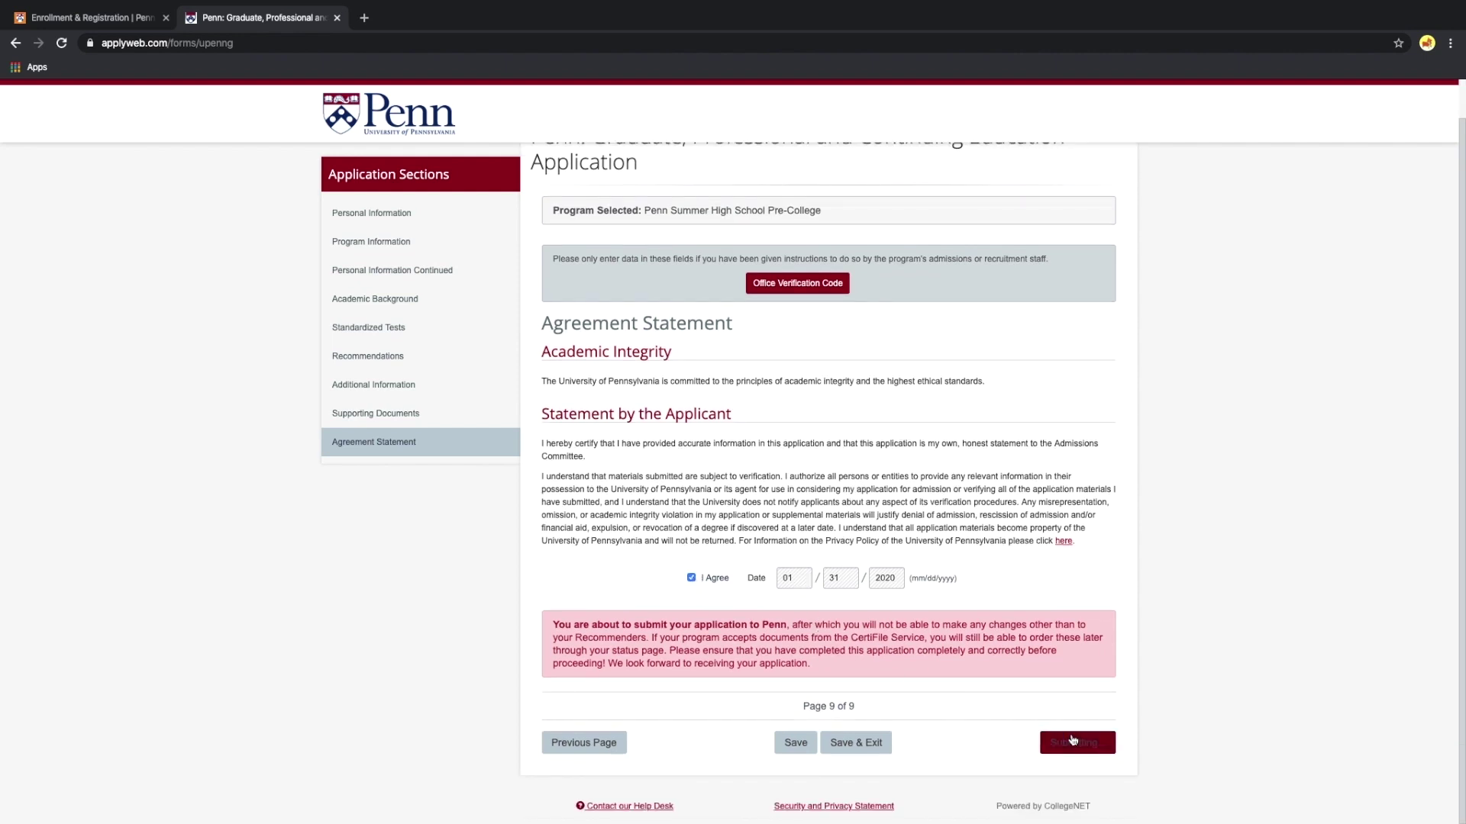